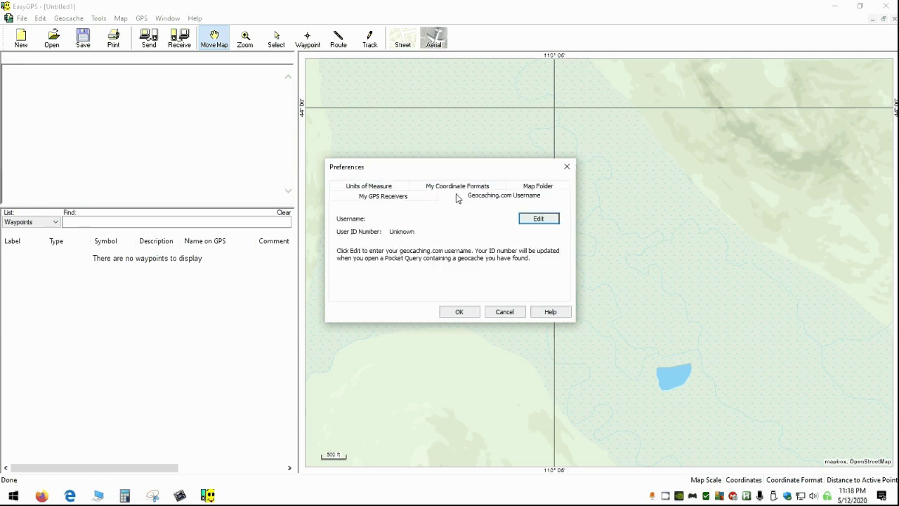
click(460, 188)
click(519, 187)
click(523, 192)
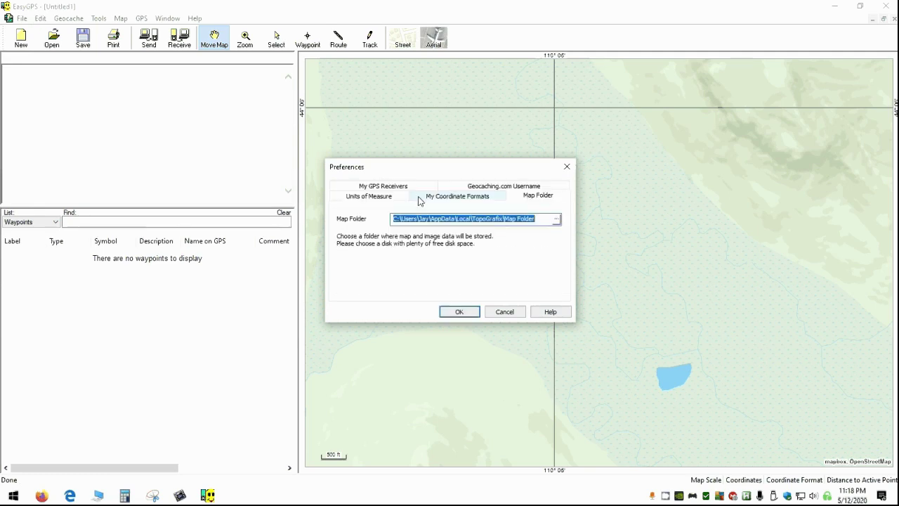
- Add a Lowrance Elite-9 Ti to the list of GPS receivers and accept the preferences
click(376, 189)
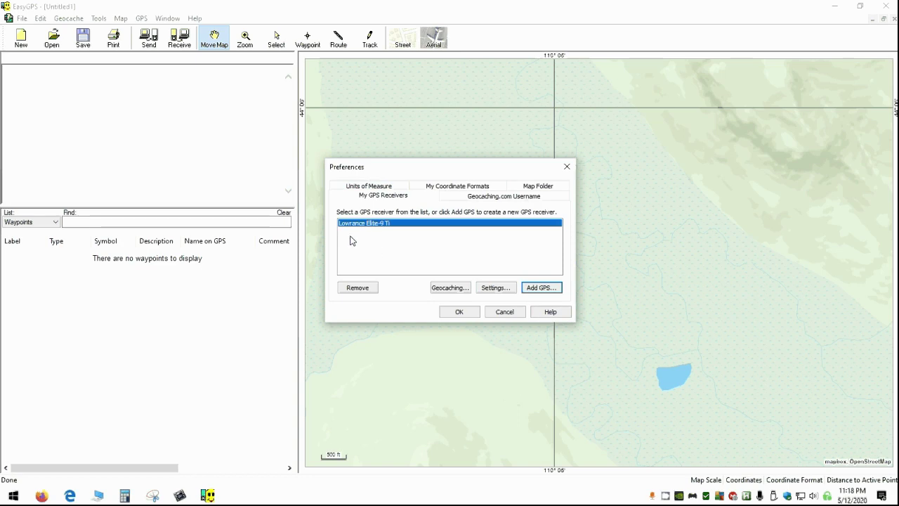
click(541, 290)
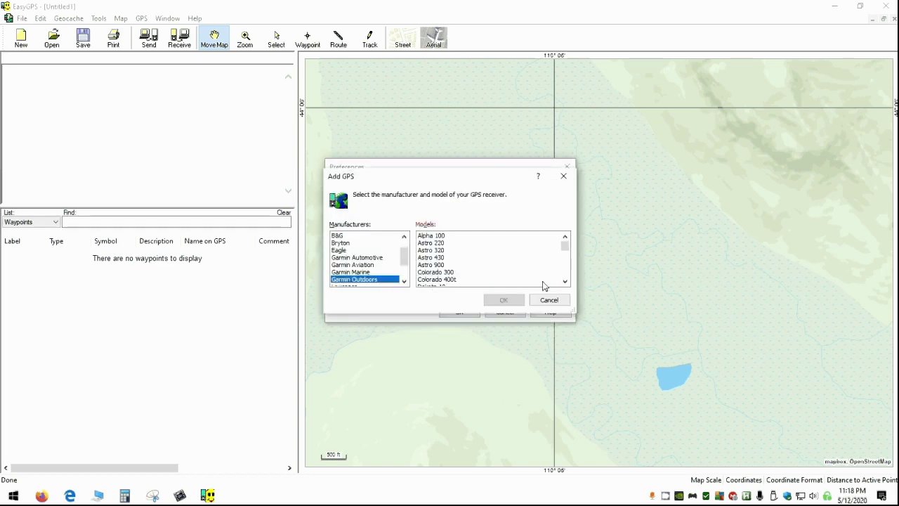
drag(400, 262, 404, 276)
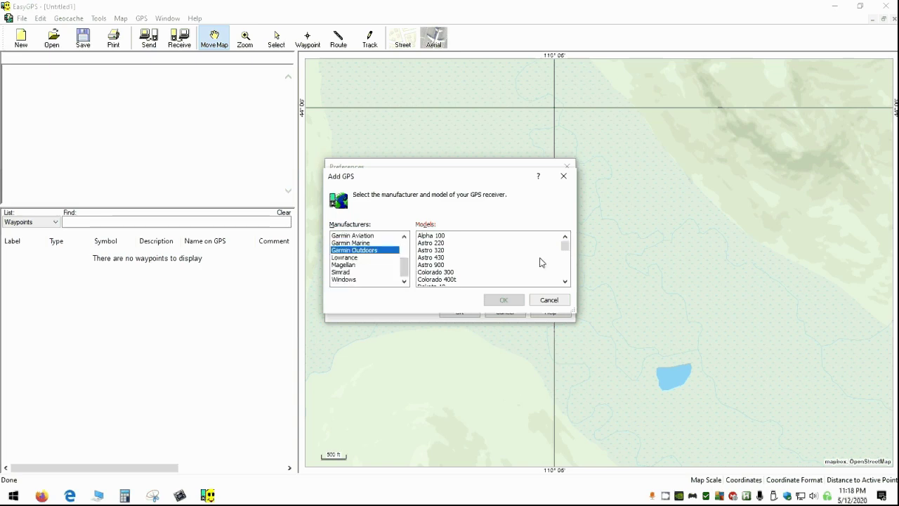
mouse_move(565, 254)
mouse_down()
mouse_move(563, 283)
mouse_move(565, 244)
mouse_up()
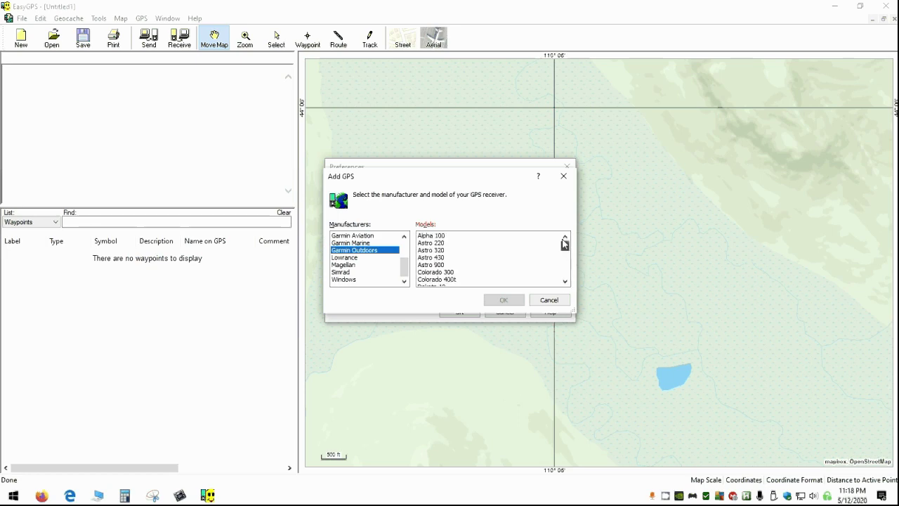
click(344, 258)
scroll(484, 267, down, 6)
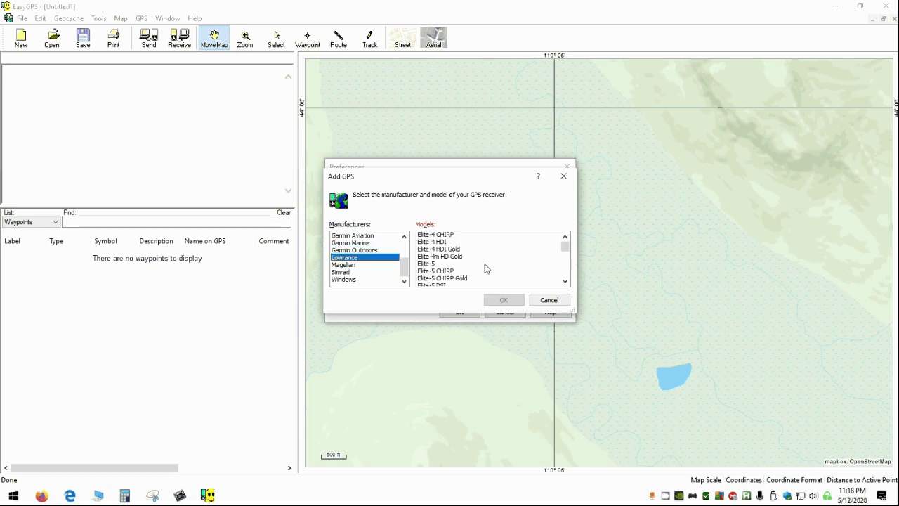
scroll(485, 268, down, 5)
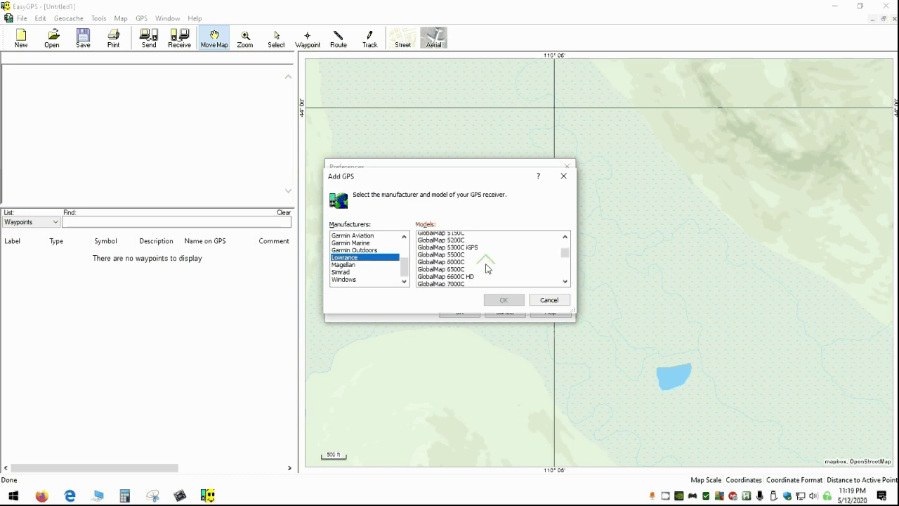
scroll(486, 267, up, 3)
scroll(485, 268, up, 6)
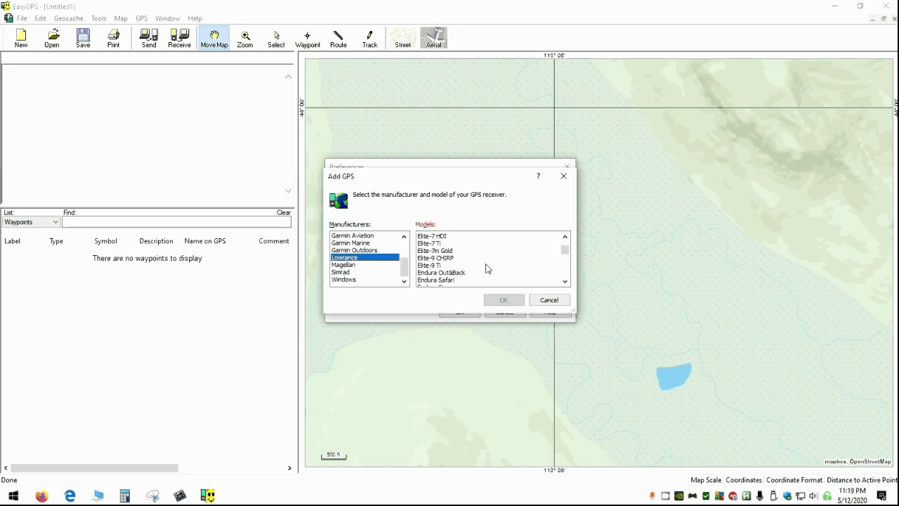
scroll(486, 267, down, 2)
click(442, 249)
click(493, 301)
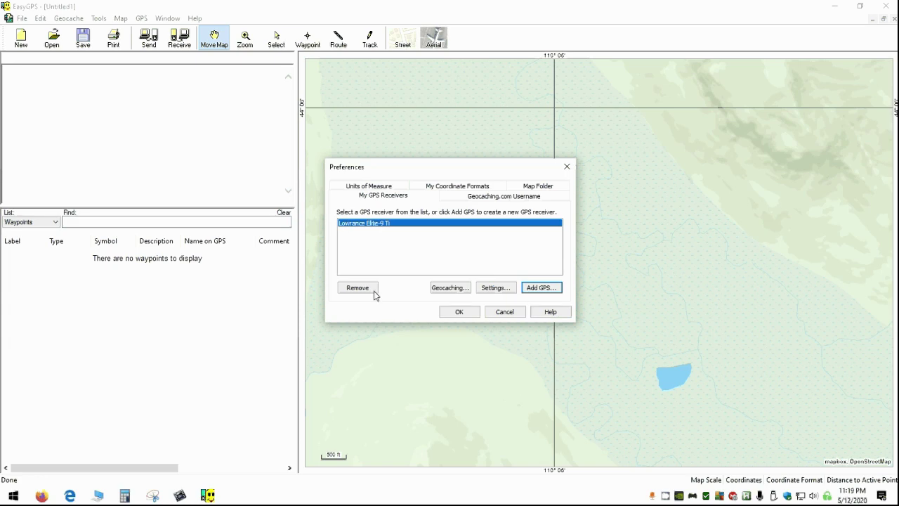
click(460, 314)
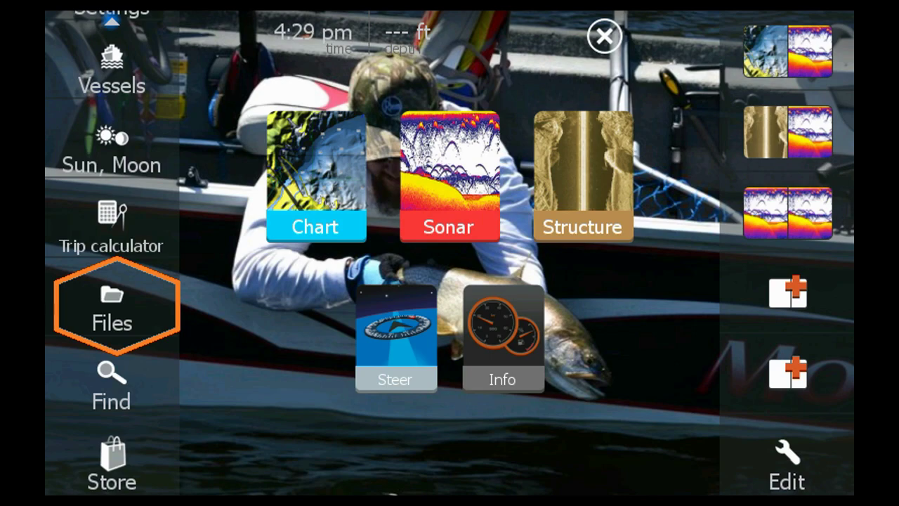
- On the chartplotter, export the Waypoints, Routes, Trails and Trips database from Files in the User data file version 4 format
key(Return)
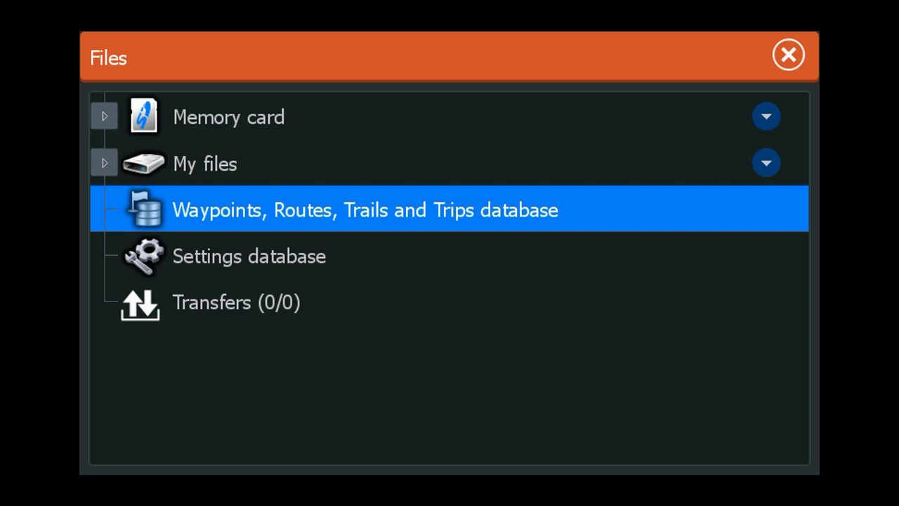
key(Return)
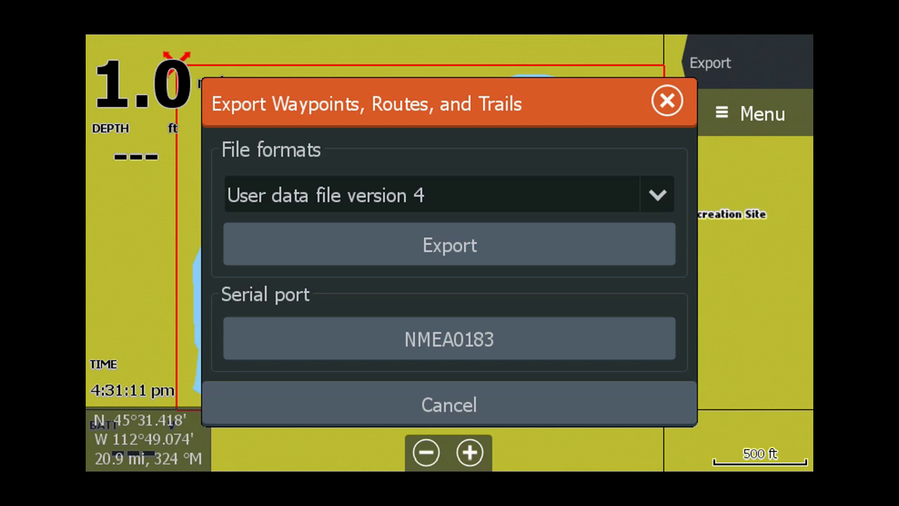
click(449, 245)
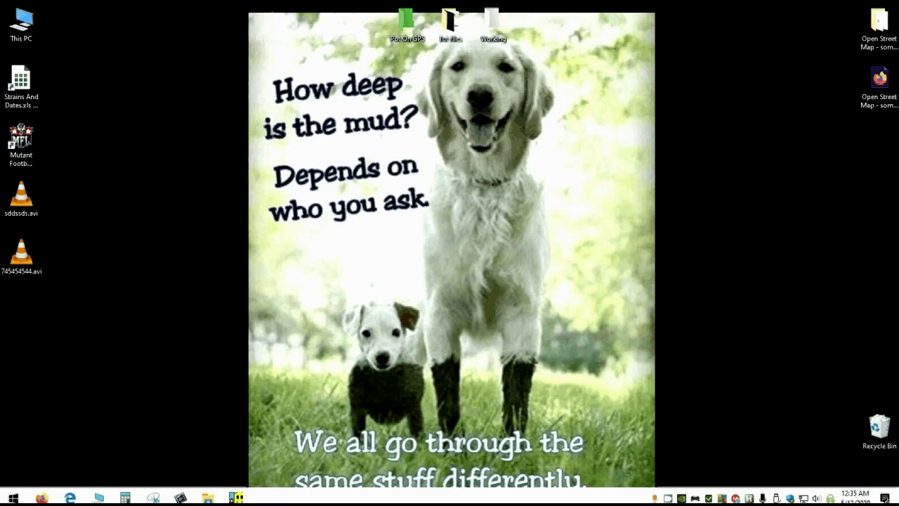
- Switch to EasyGPS and start receiving geocaches, waypoints, routes and tracks with the Lowrance Elite-9 Ti settings
click(236, 498)
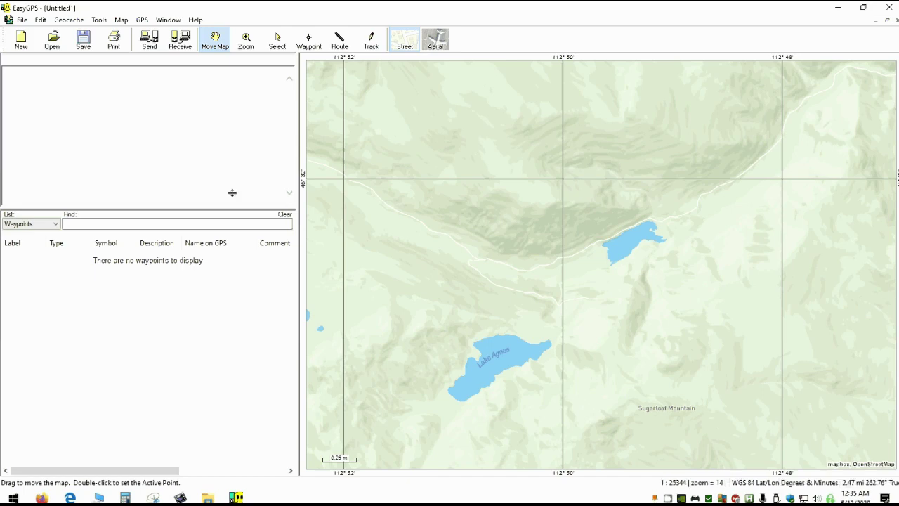
click(183, 50)
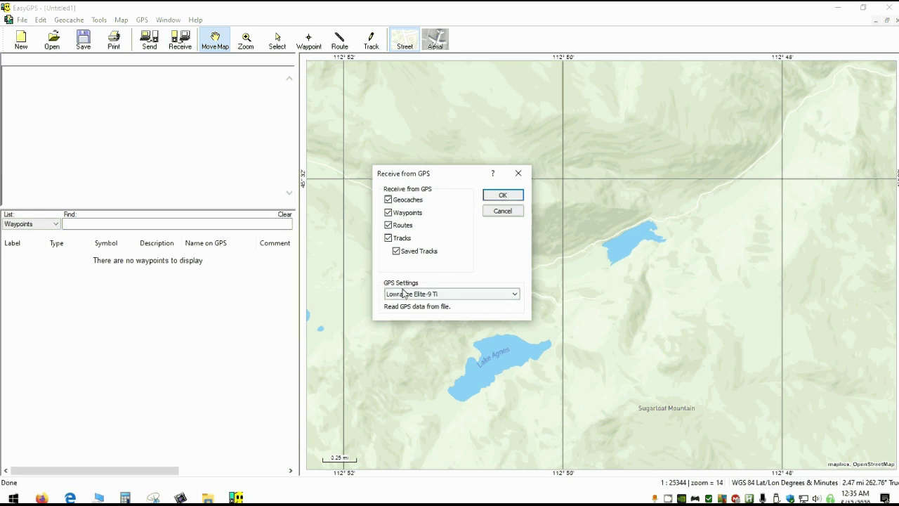
click(465, 294)
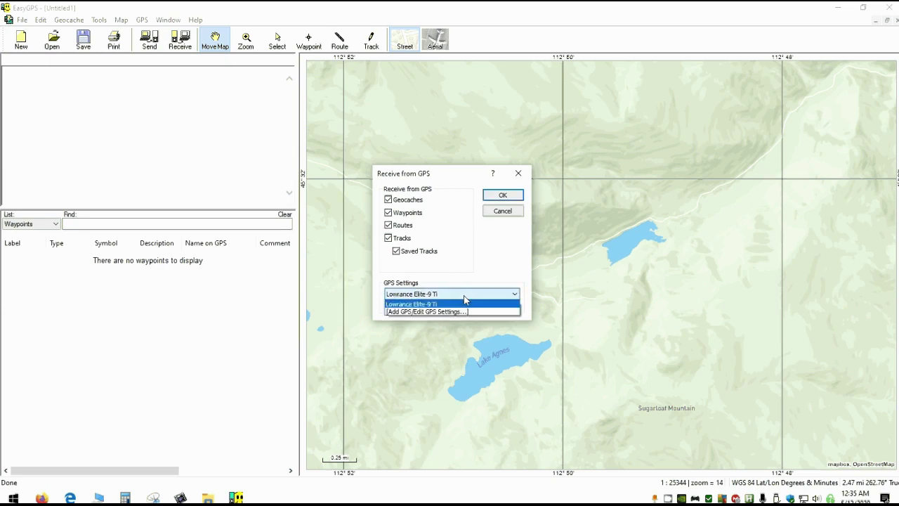
click(464, 302)
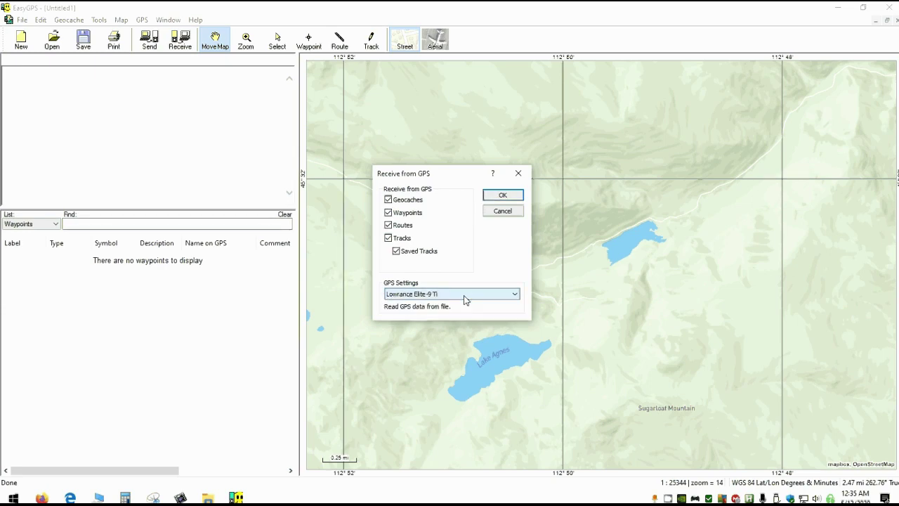
click(501, 196)
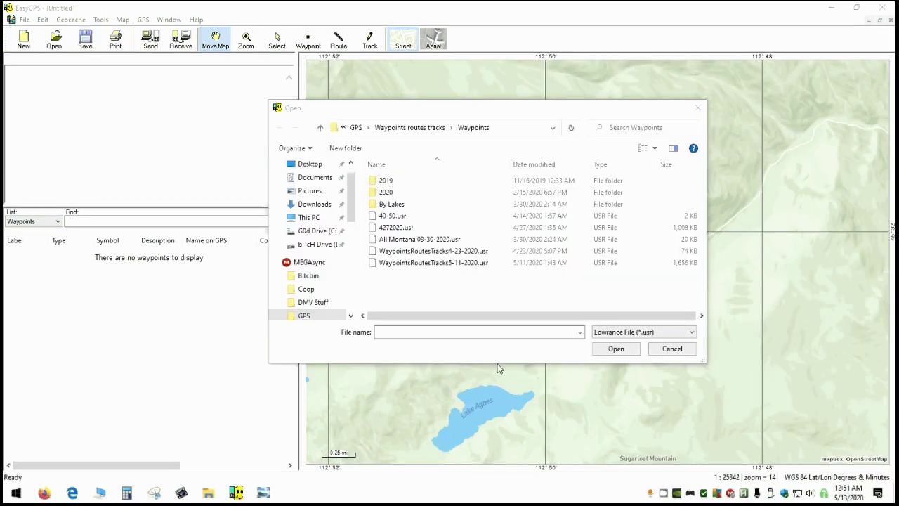
- Load the file WaypointsRoutesTrails.usr from the GPS CARD (E:) drive
scroll(314, 260, down, 5)
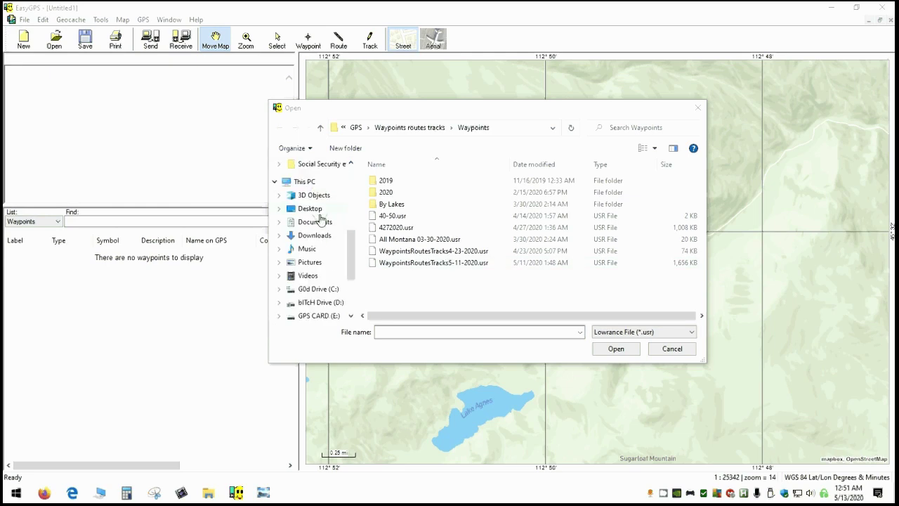
click(301, 181)
scroll(450, 260, down, 2)
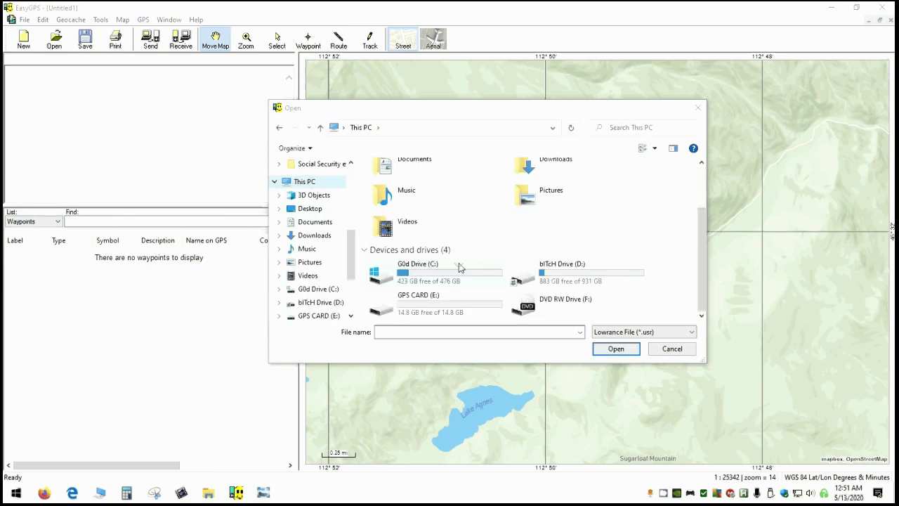
double_click(430, 304)
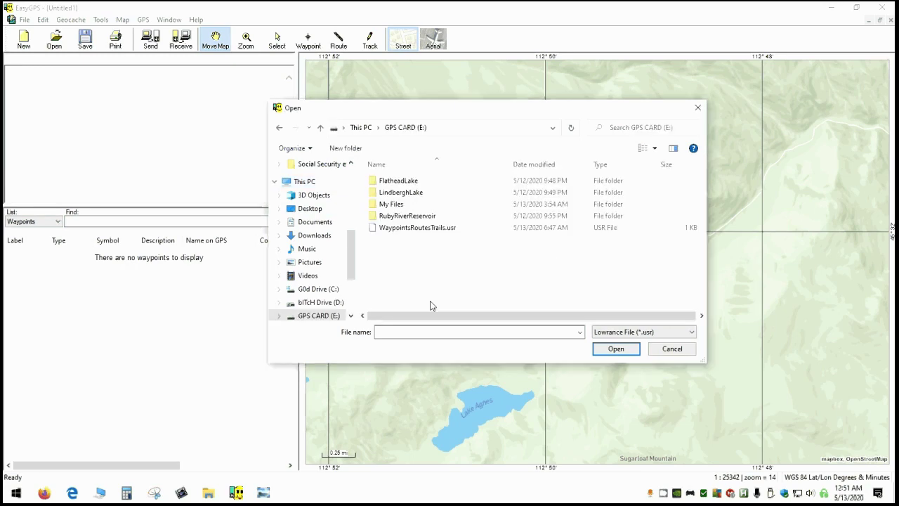
click(418, 231)
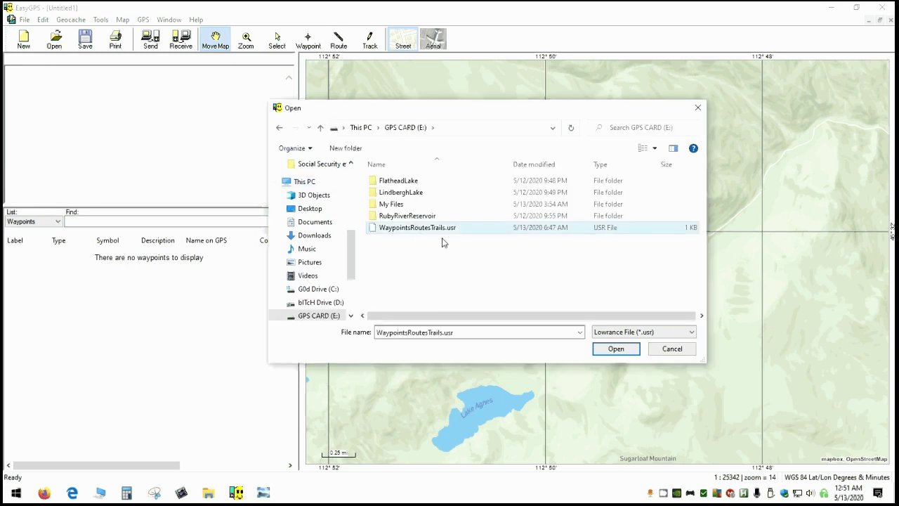
click(597, 353)
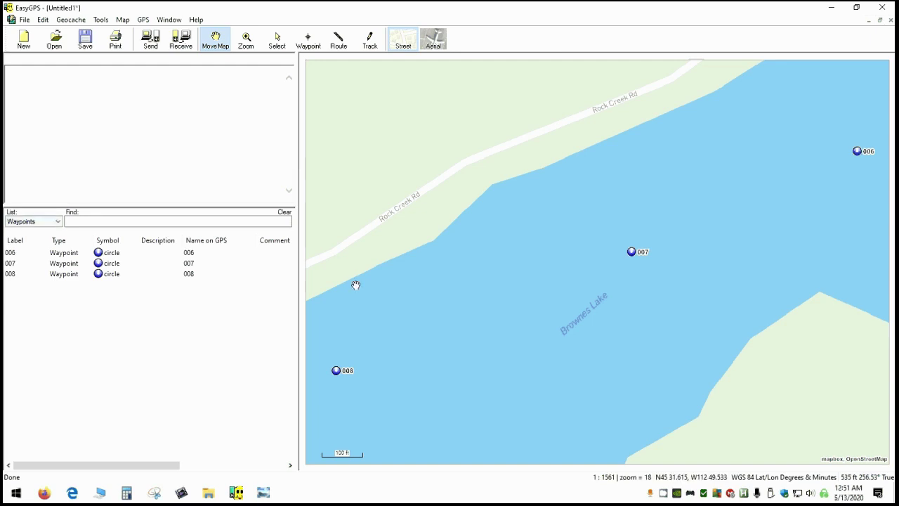
- Select waypoints 006, 007 and 008 in the waypoint list and open them for editing
scroll(441, 323, down, 3)
scroll(441, 323, up, 1)
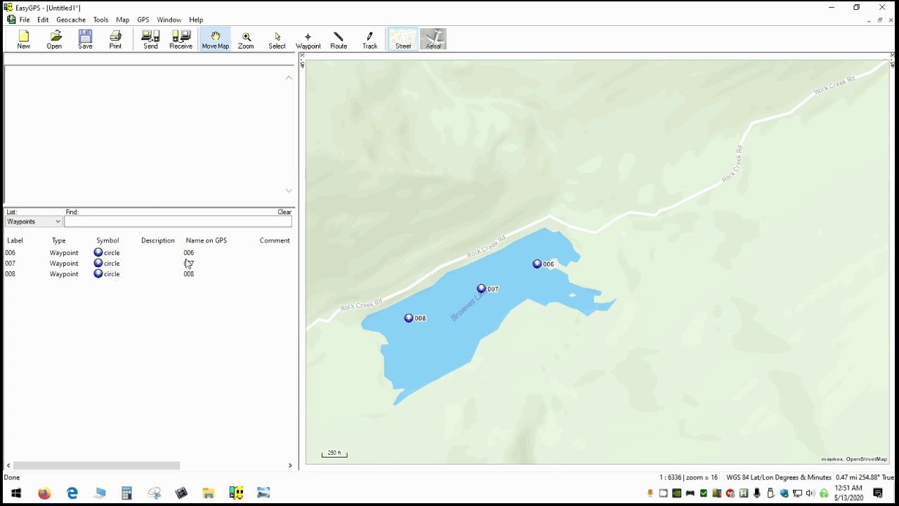
drag(473, 385, 516, 380)
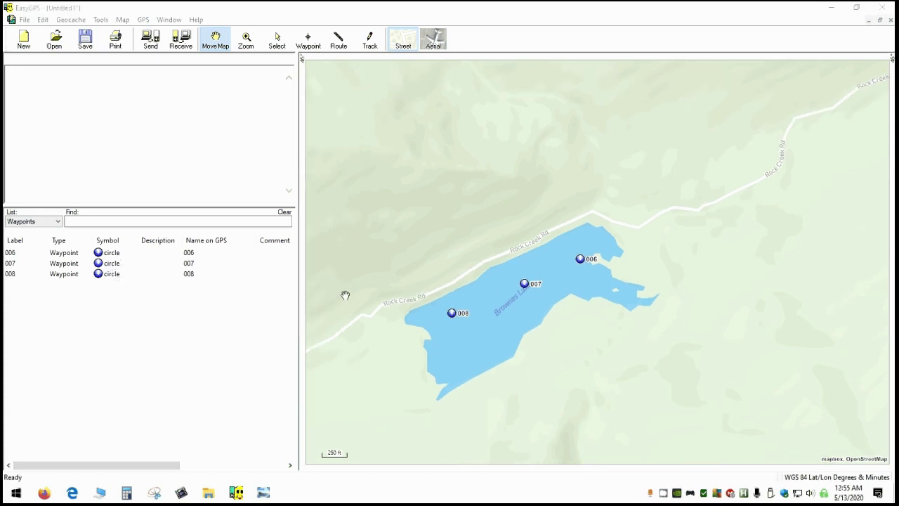
right_click(53, 257)
right_click(44, 263)
drag(107, 377, 70, 249)
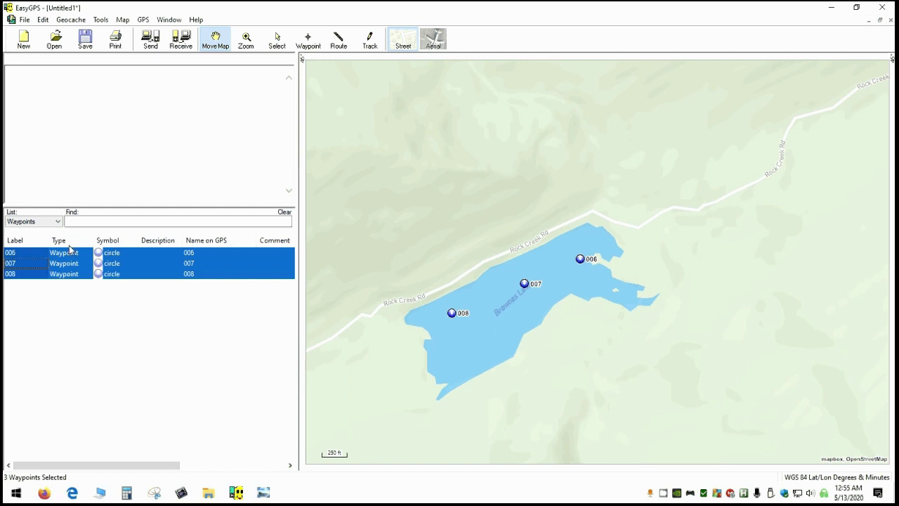
right_click(28, 255)
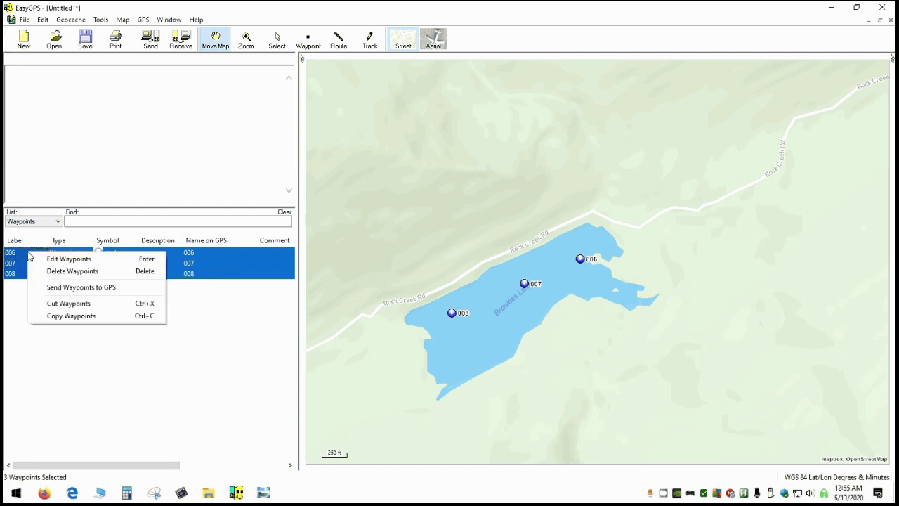
click(68, 259)
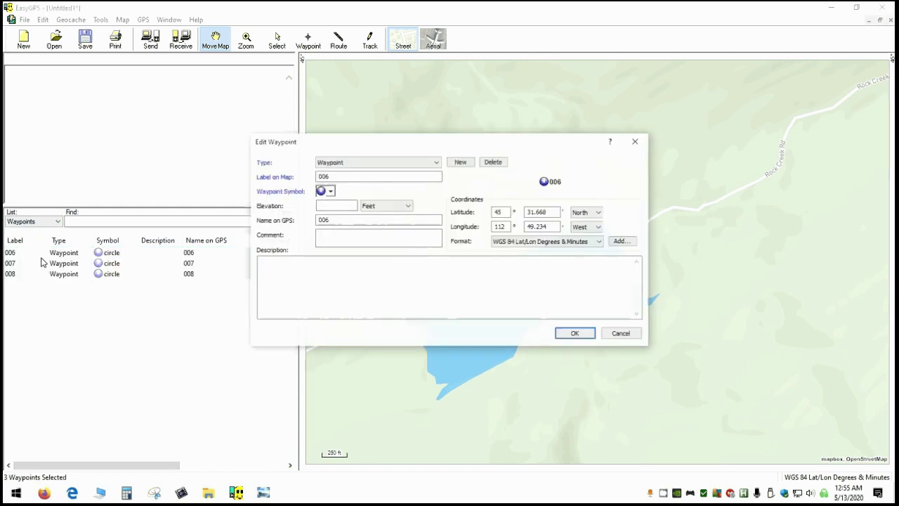
- Give waypoint 006 the bigfish symbol, the GPS name fish06 and the description "nice trout"
click(330, 193)
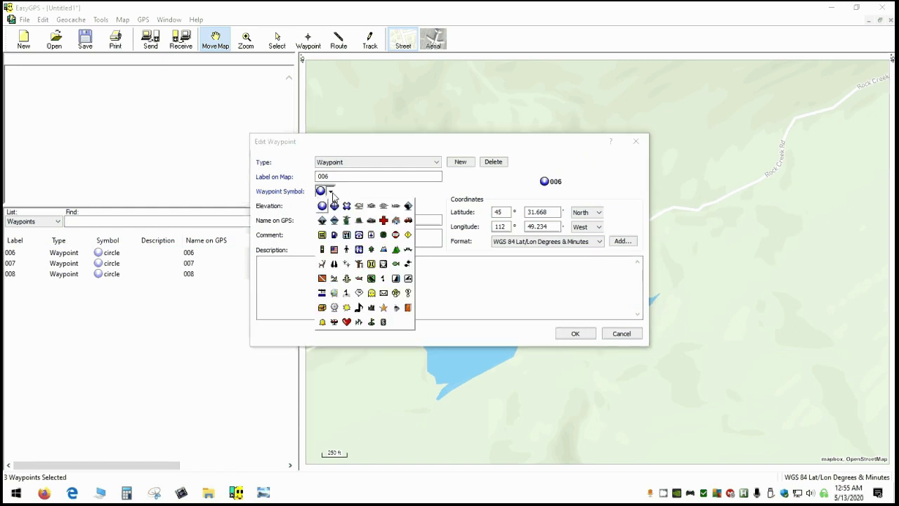
click(358, 208)
click(341, 220)
drag(341, 220, 286, 224)
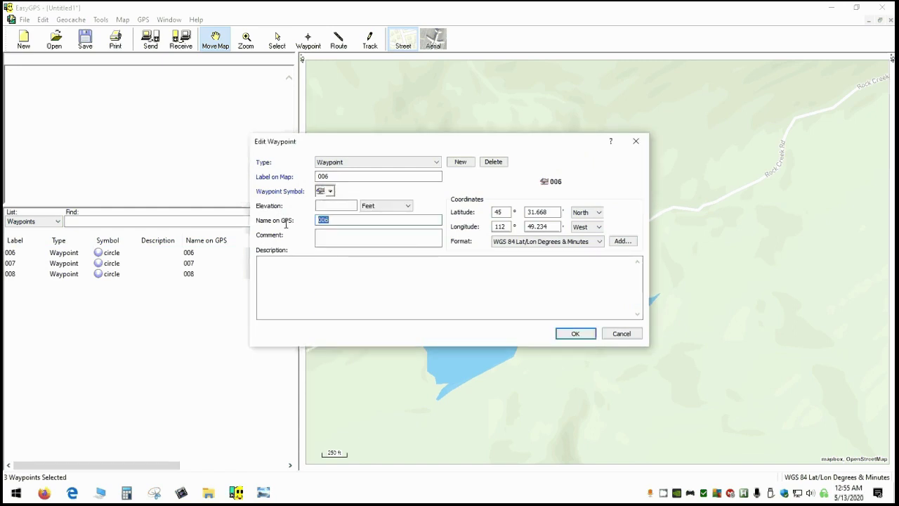
text(fish06)
click(287, 274)
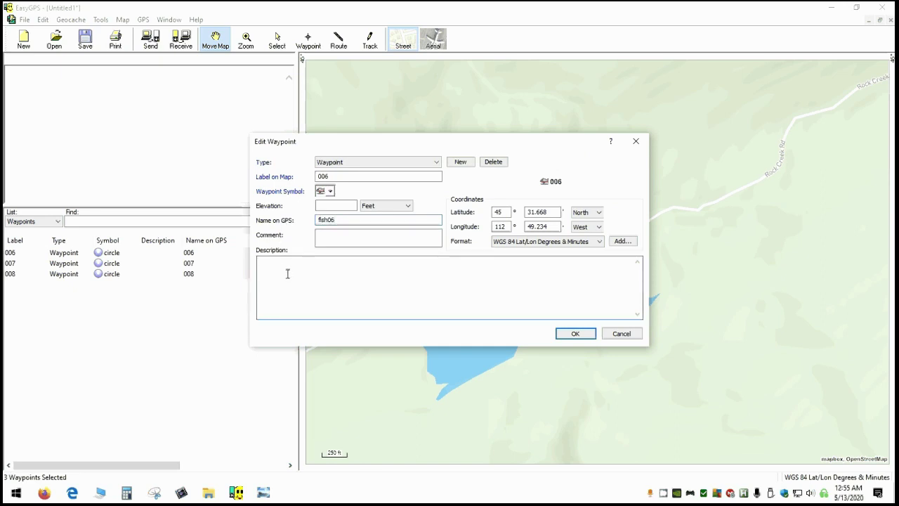
text(nice trout)
click(575, 334)
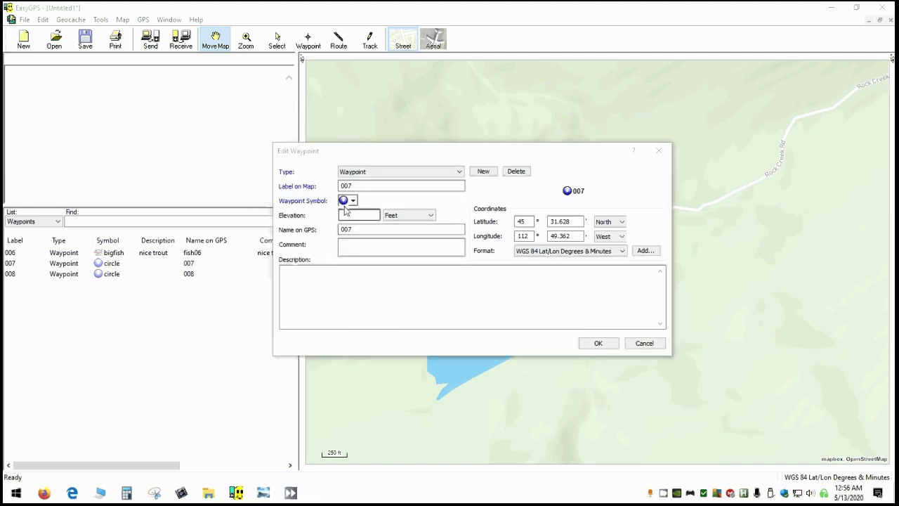
- Move the waypoint 007 editing window clear of the map markers and set the waypoint's GPS name to fisj007
drag(335, 157, 493, 331)
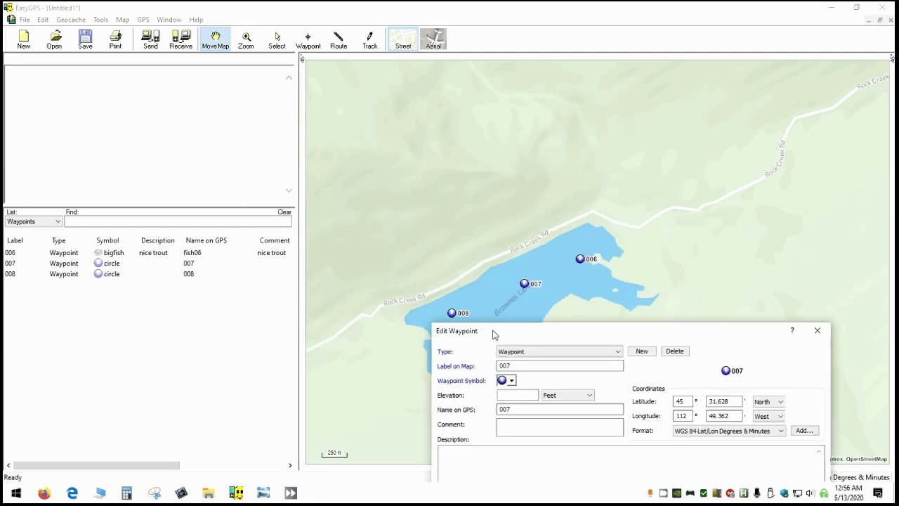
drag(548, 326, 499, 109)
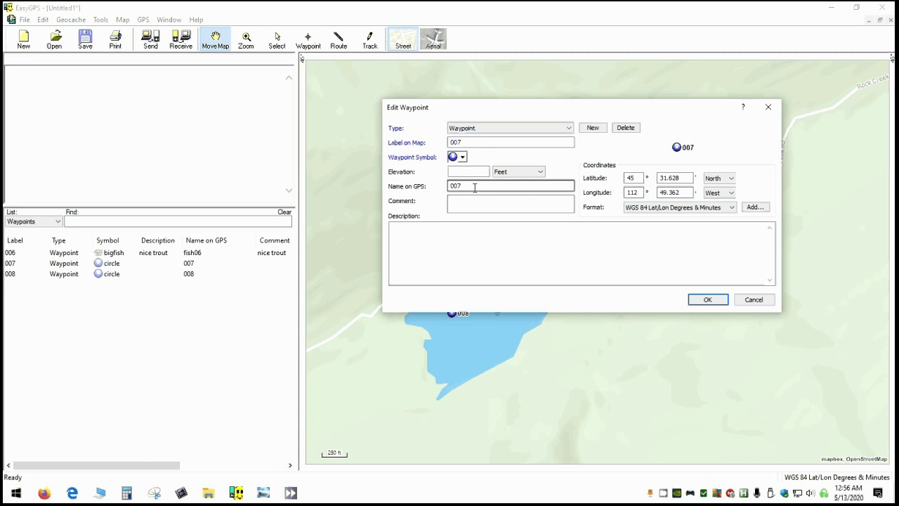
drag(464, 185, 422, 180)
text(fi)
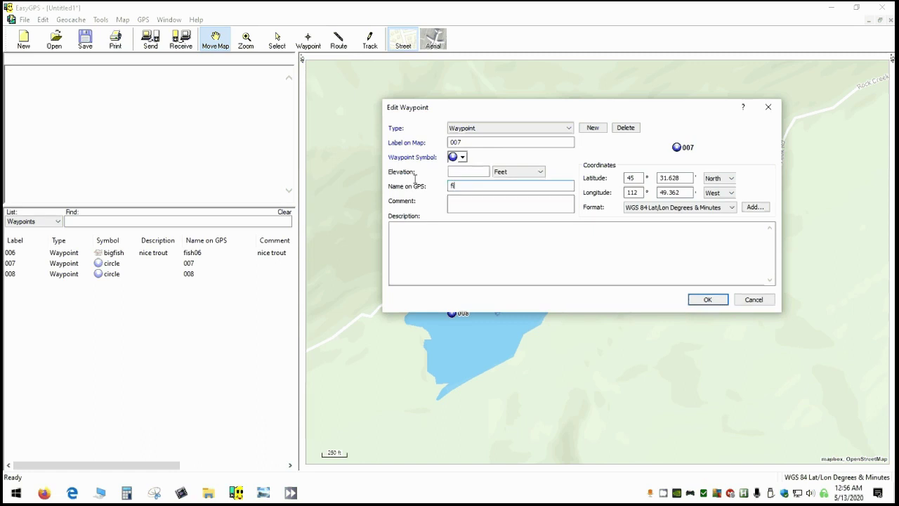
text(shj007)
key(Left)
key(Left)
key(Left)
key(BackSpace)
- Give waypoint 007 the schoolfish symbol and accept its changes
click(461, 156)
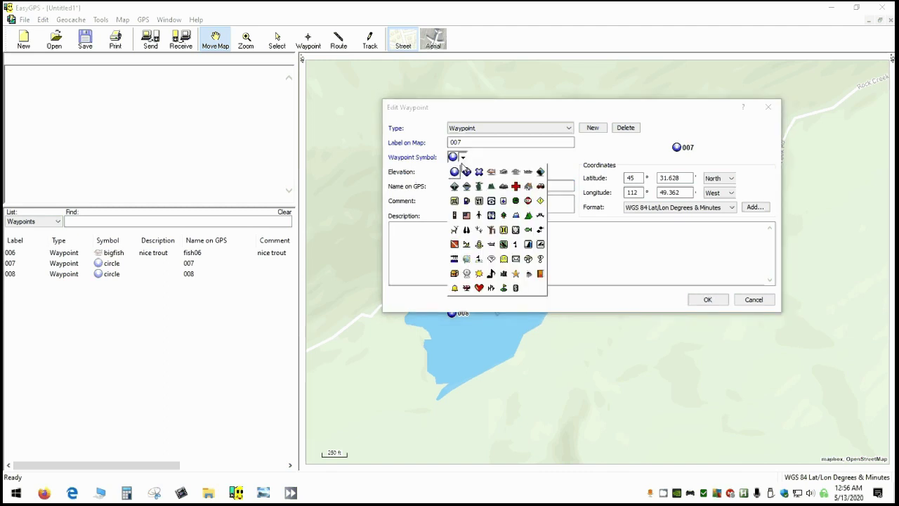
click(523, 172)
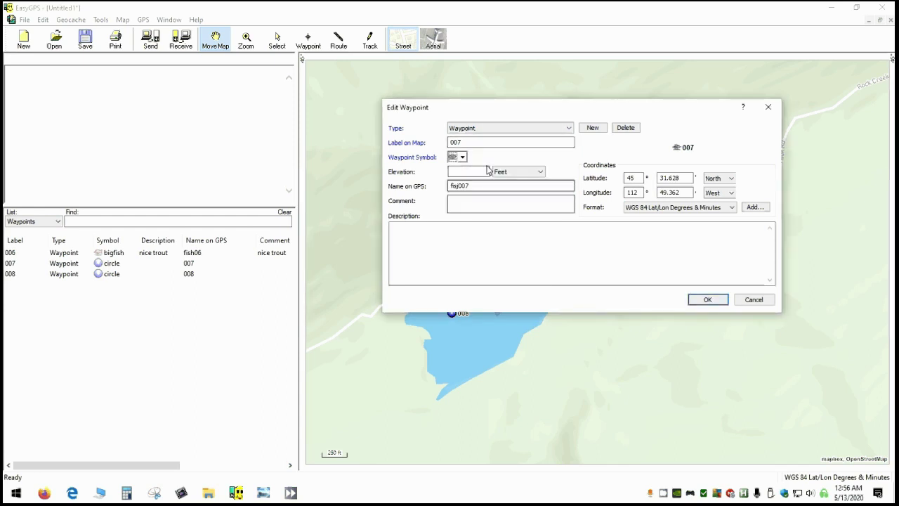
click(462, 156)
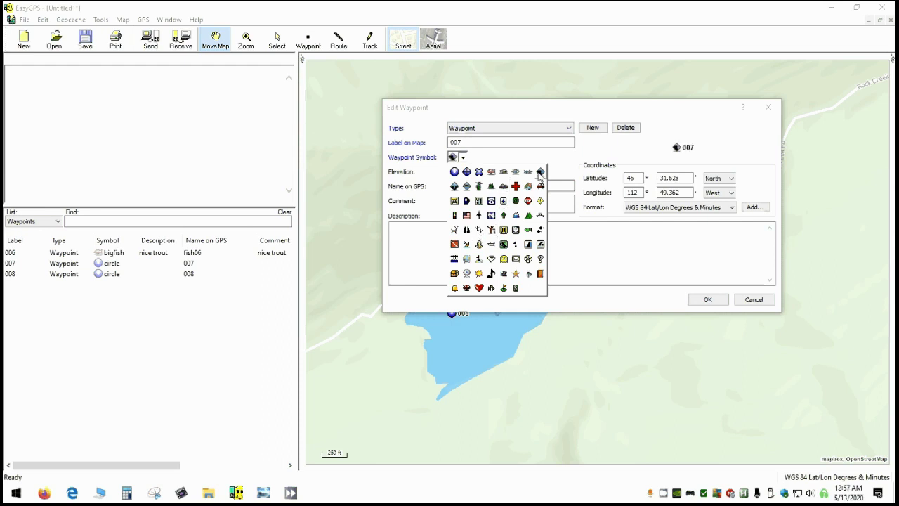
click(516, 156)
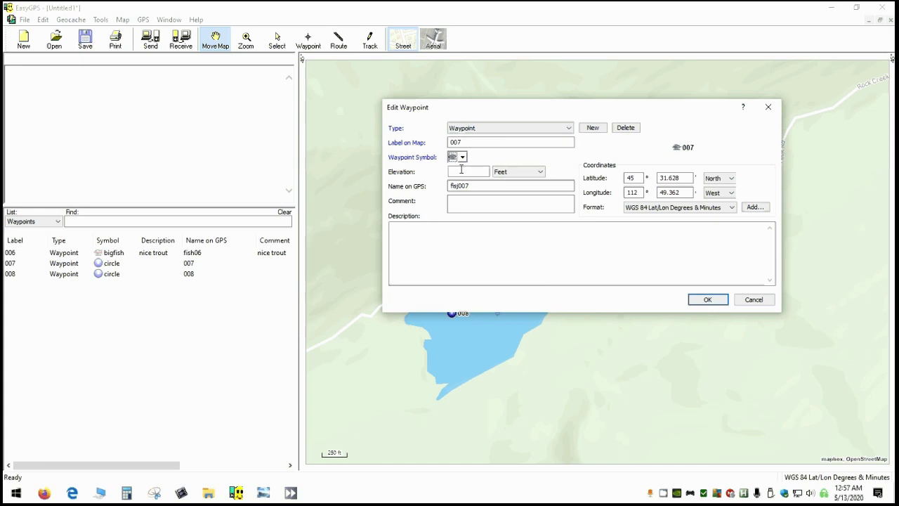
click(700, 300)
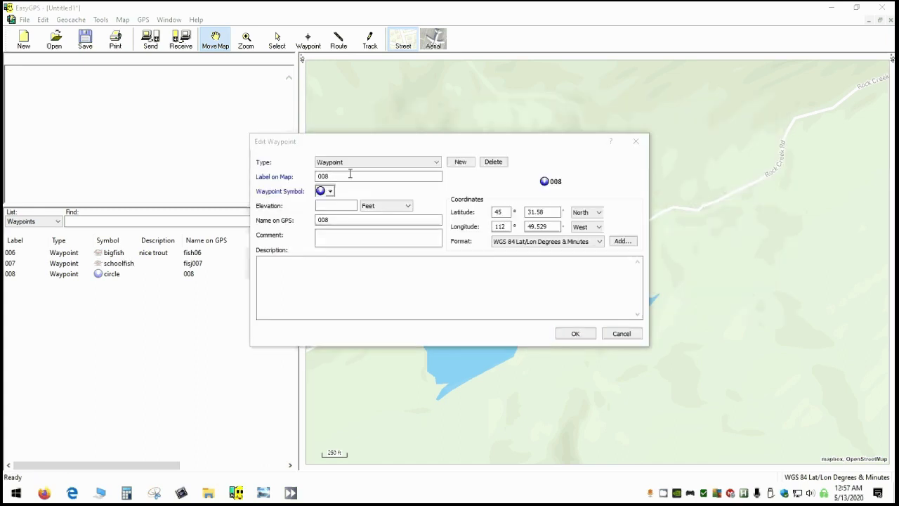
- Set the GPS name of waypoint 008 to crabs01 and give it the rocks symbol
drag(338, 220, 292, 219)
text(crabs01)
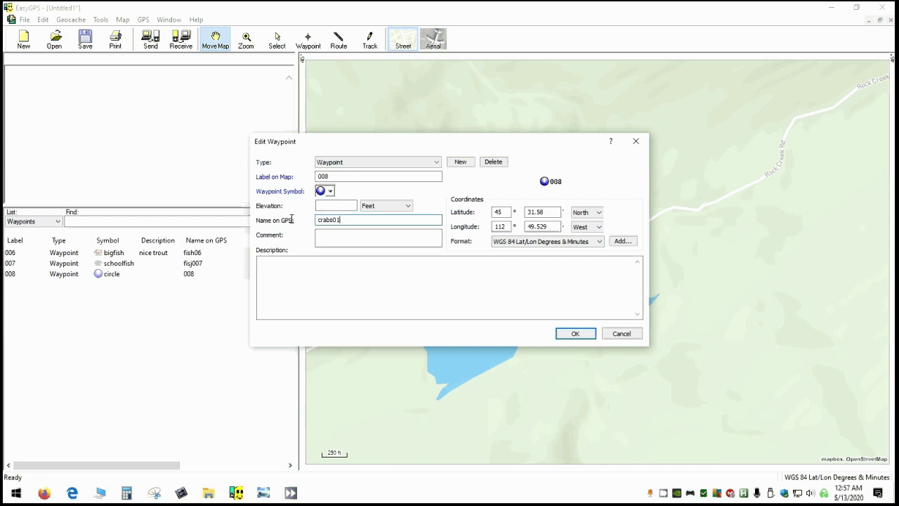
click(325, 191)
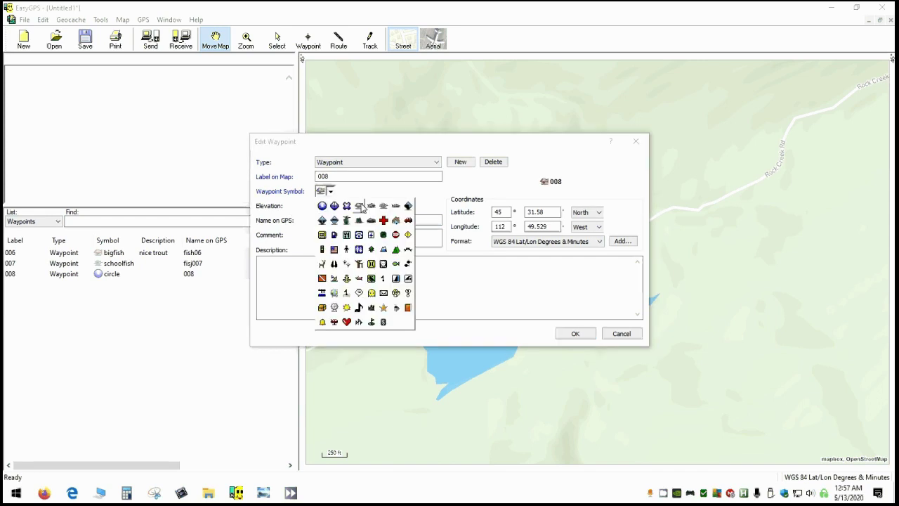
click(372, 223)
- Add the description "good spot 05-25-2020" to waypoint 008 and accept its changes
click(444, 278)
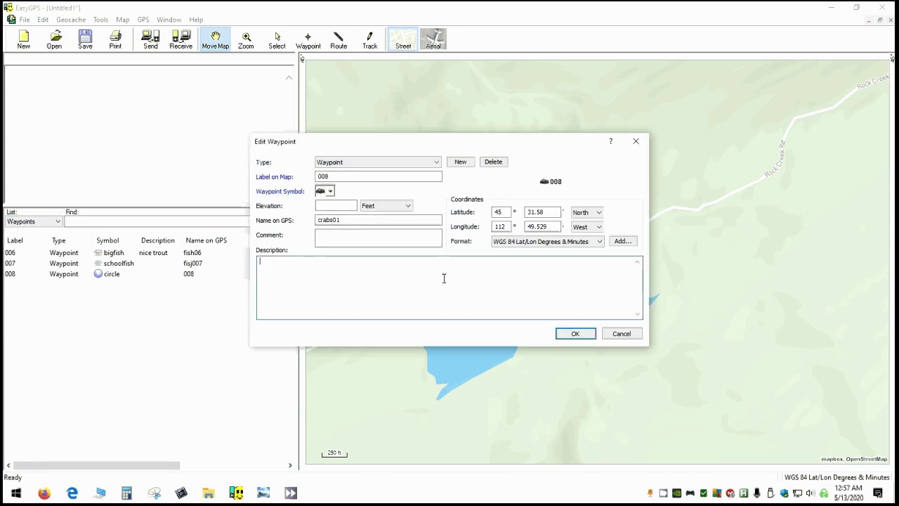
text(good s)
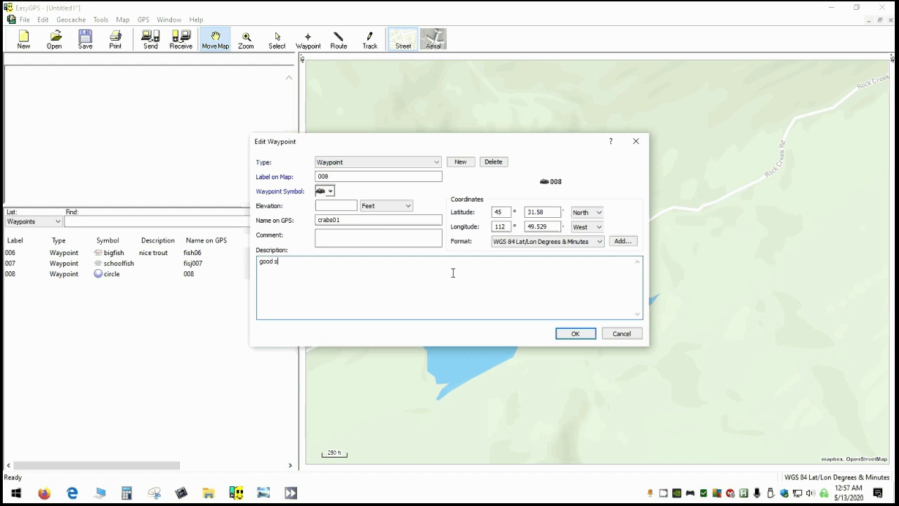
text(pot 05-25-2020)
click(559, 336)
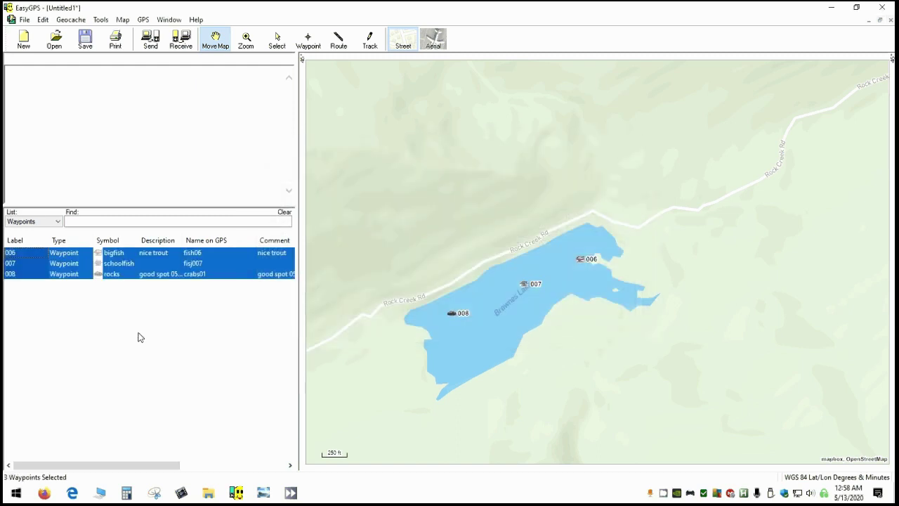
click(138, 334)
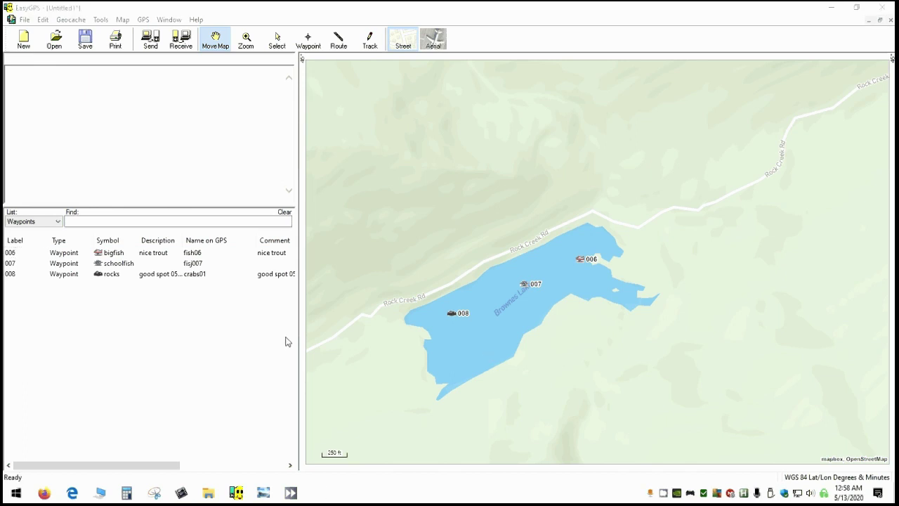
click(75, 265)
right_click(75, 265)
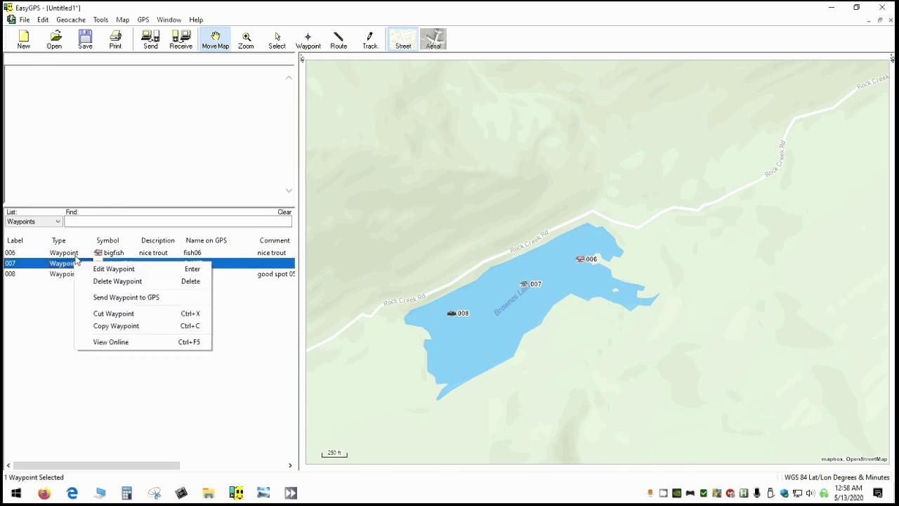
click(75, 261)
right_click(63, 265)
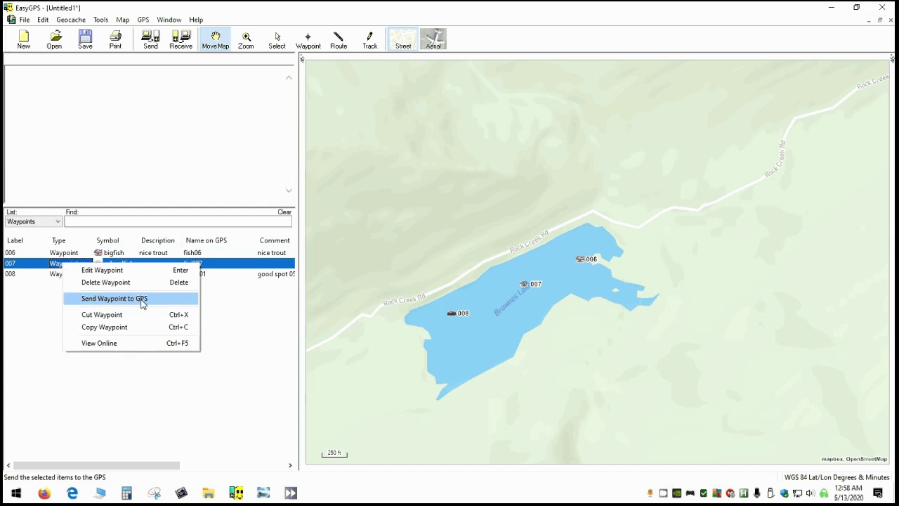
click(157, 403)
- Send the waypoints with the Lowrance Elite-9 Ti settings to the file WaypointsRoutesTrails-new.usr on the GPS CARD (E:) drive
click(151, 42)
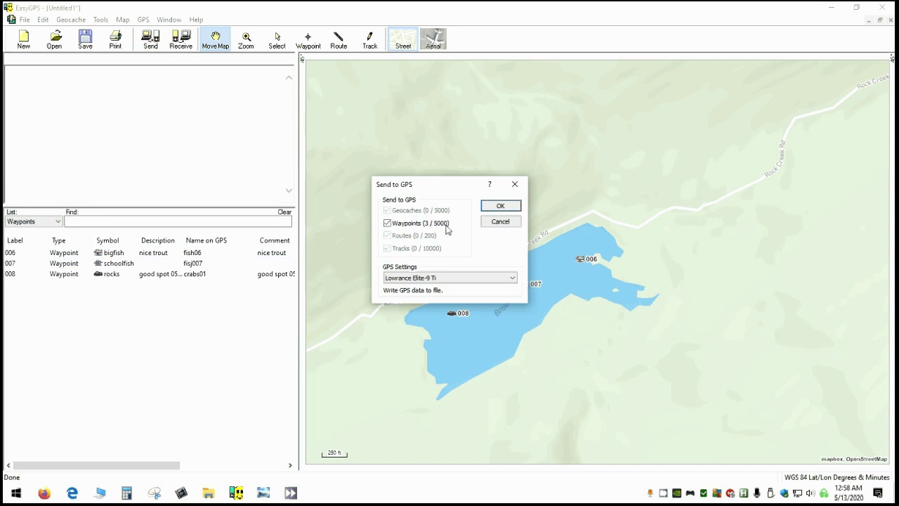
click(474, 283)
click(476, 286)
click(485, 207)
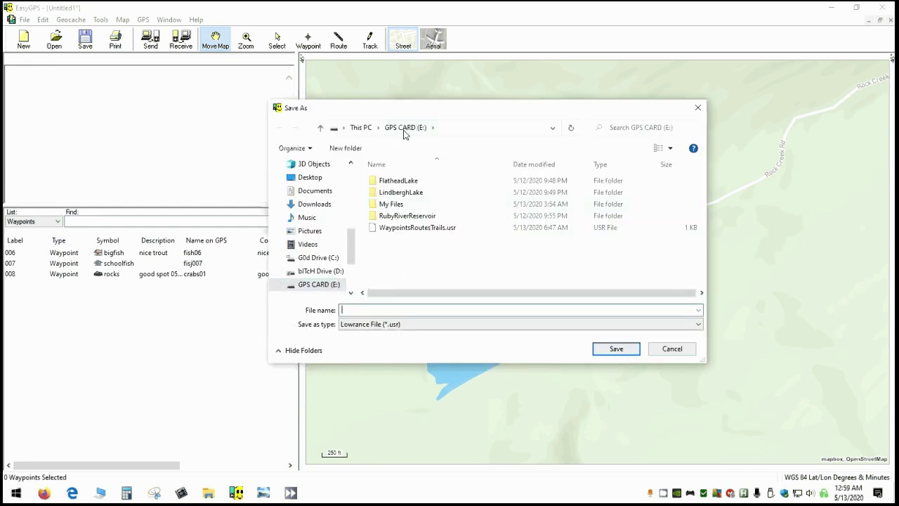
click(409, 228)
click(406, 310)
click(406, 310)
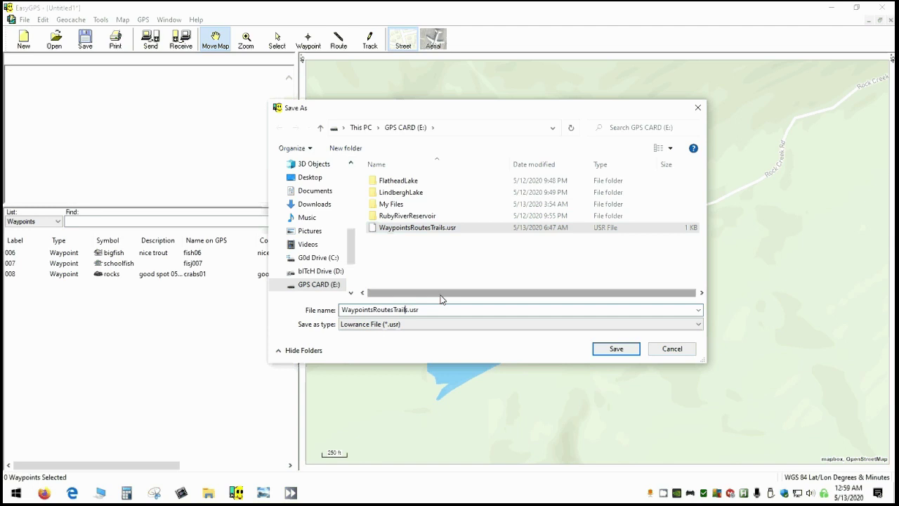
text(-new)
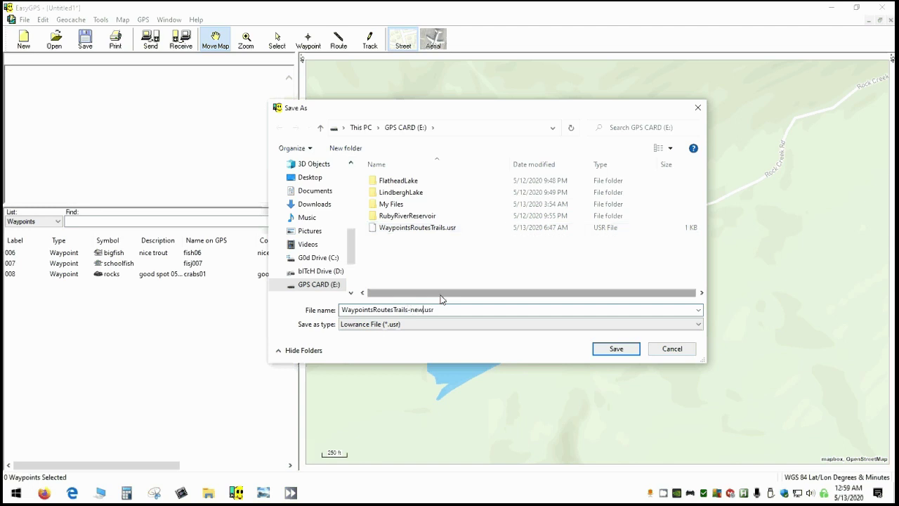
click(625, 353)
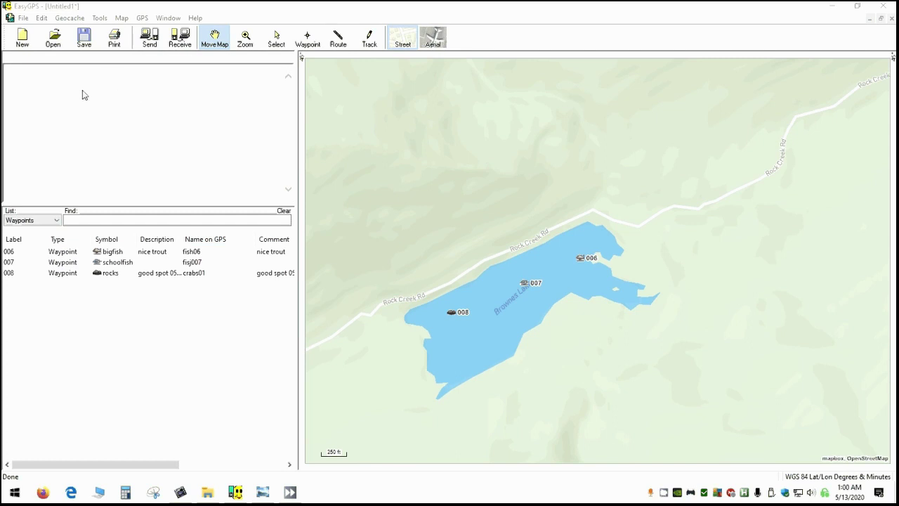
- Save the waypoints as the GPS Exchange file 5-13-2020 in the MEGAsync folder GPS > Waypoints routes tracks
click(84, 39)
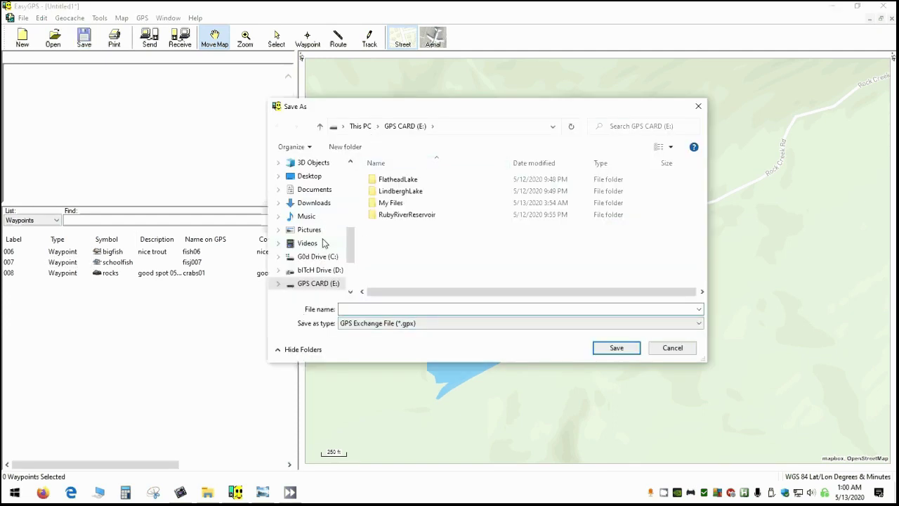
scroll(323, 243, down, 2)
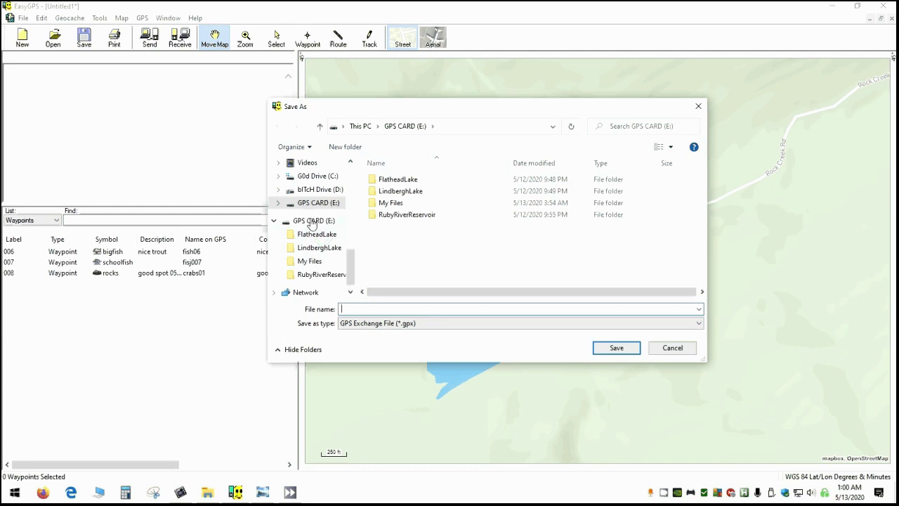
click(313, 220)
scroll(311, 223, up, 4)
scroll(311, 223, up, 1)
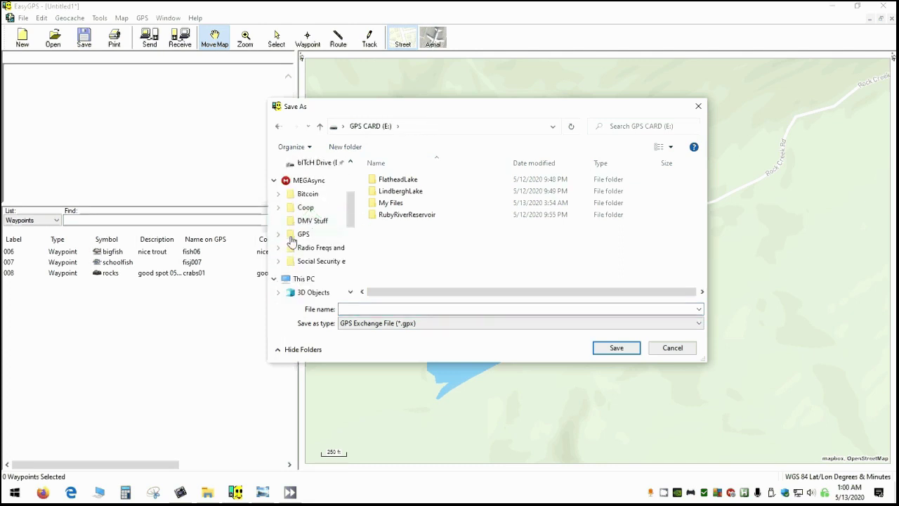
click(300, 234)
double_click(409, 227)
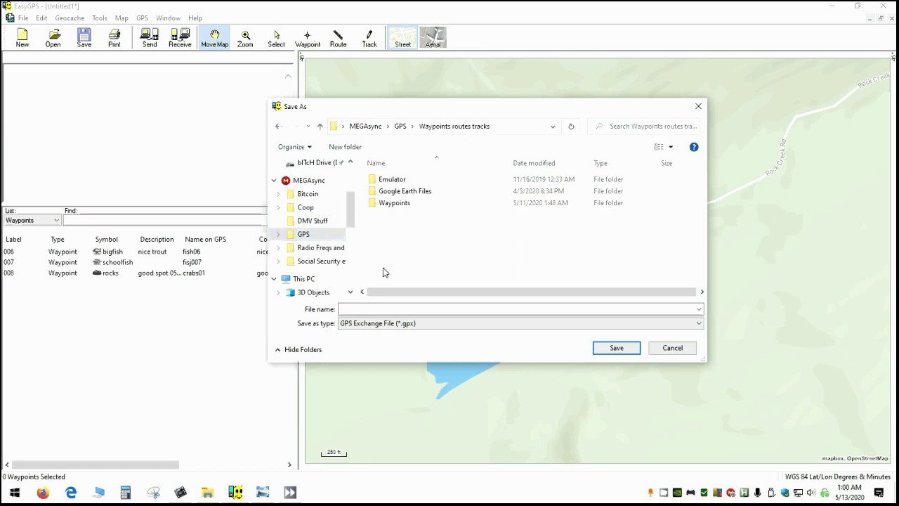
text(5-13-2020)
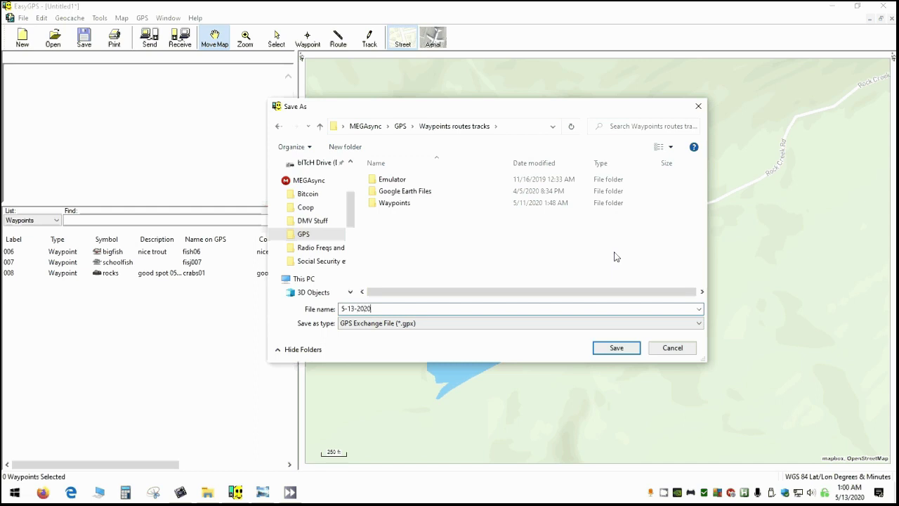
click(632, 351)
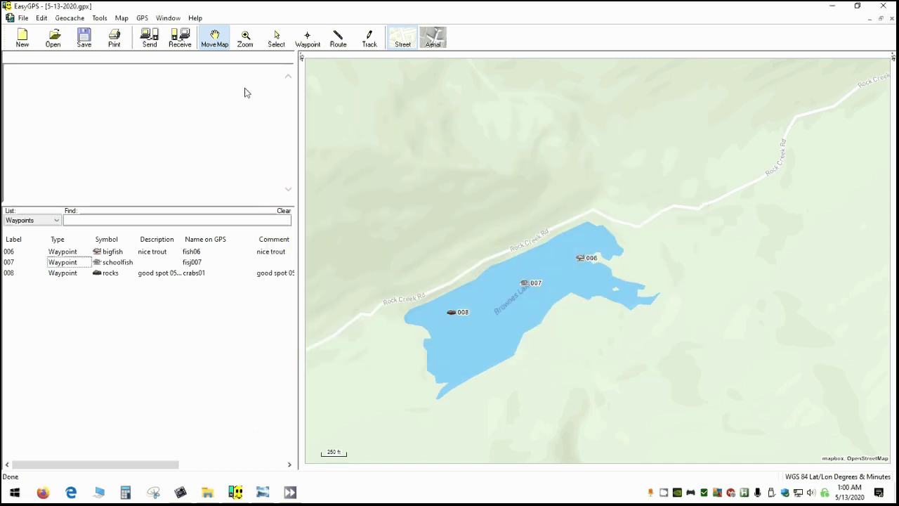
- Send the waypoints with the Lowrance Elite-9 Ti settings to the file 5-13-2020.usr in the MEGAsync GPS folder
click(150, 43)
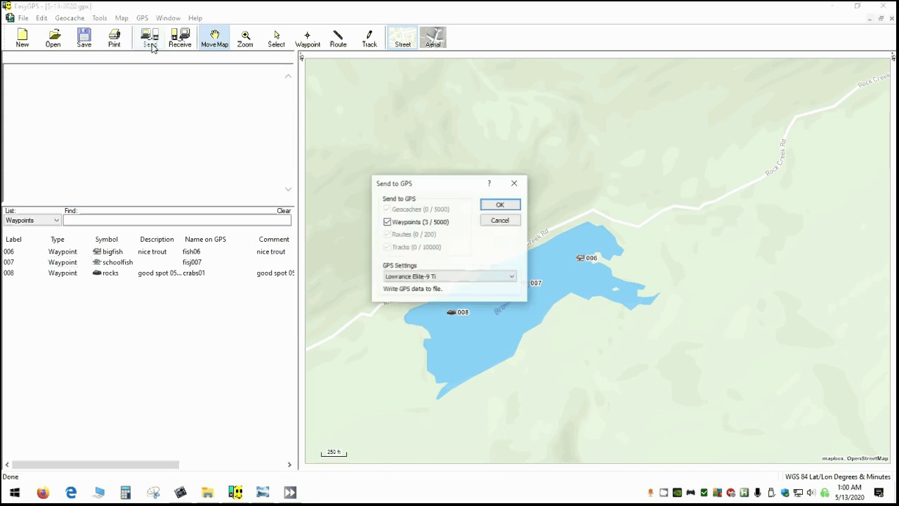
click(487, 206)
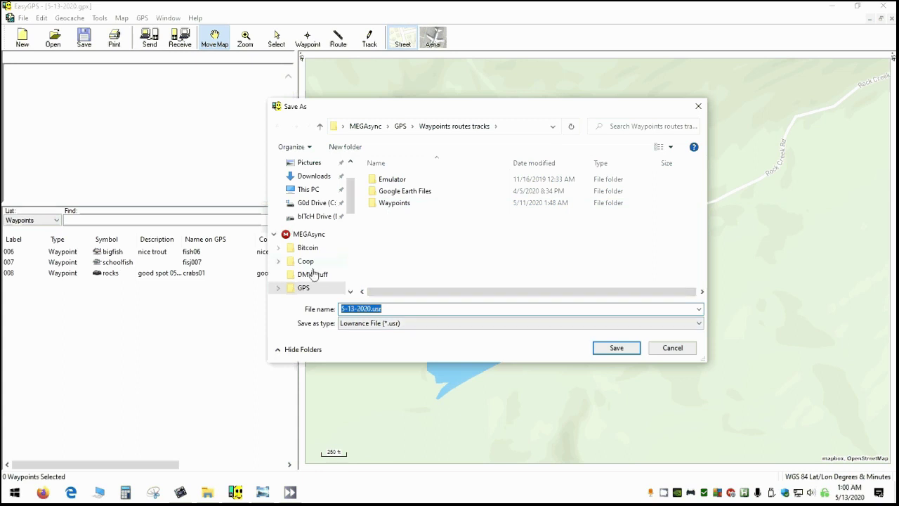
click(302, 287)
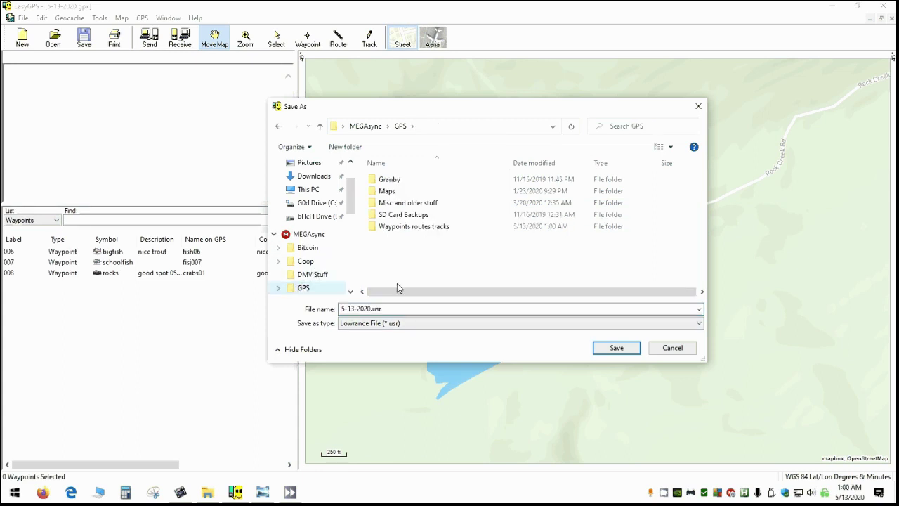
click(611, 347)
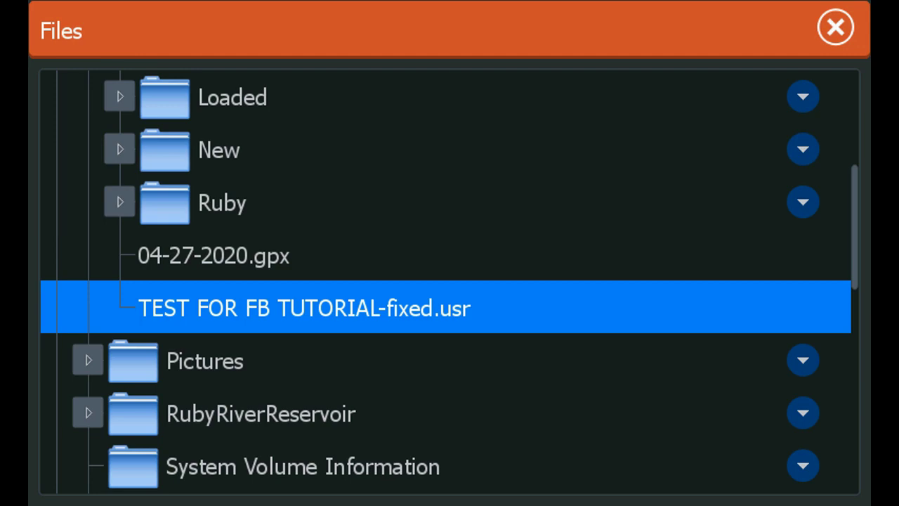
- Switch to the Lowrance chartplotter's file browser and import TEST FOR FB TUTORIAL-fixed.usr
click(304, 307)
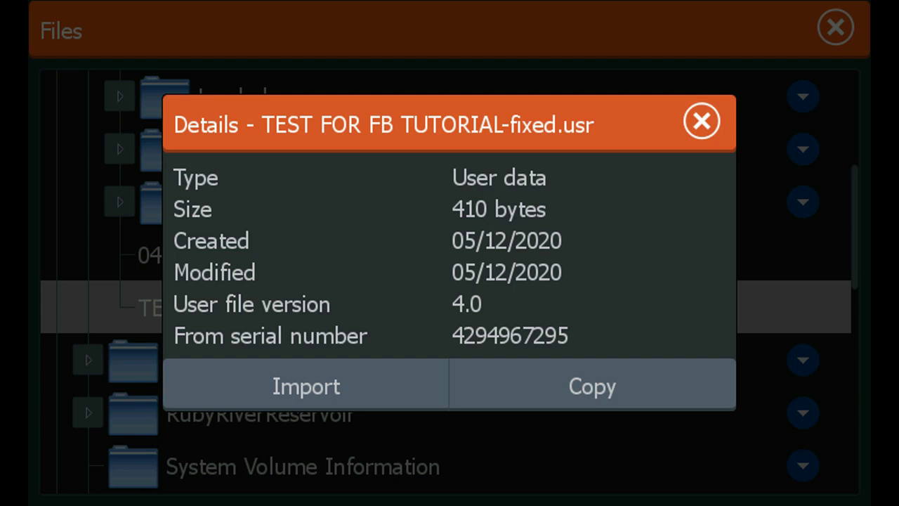
click(306, 386)
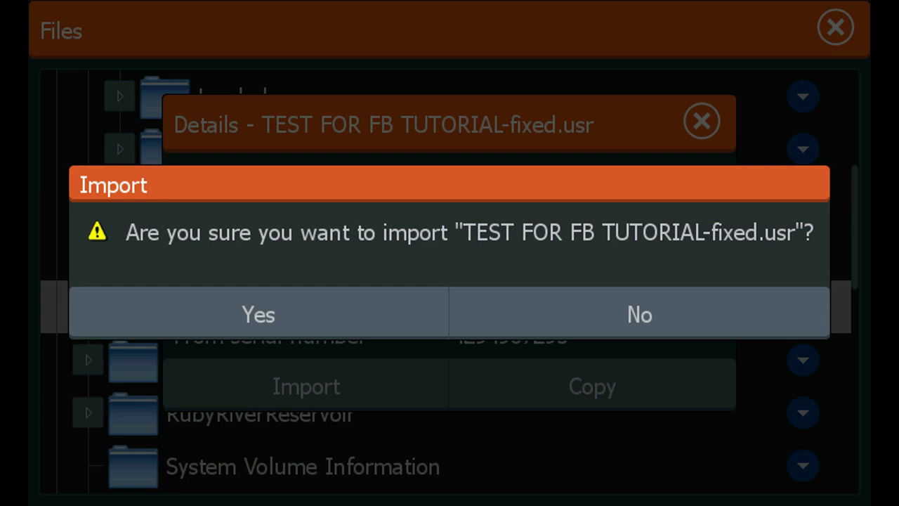
click(259, 314)
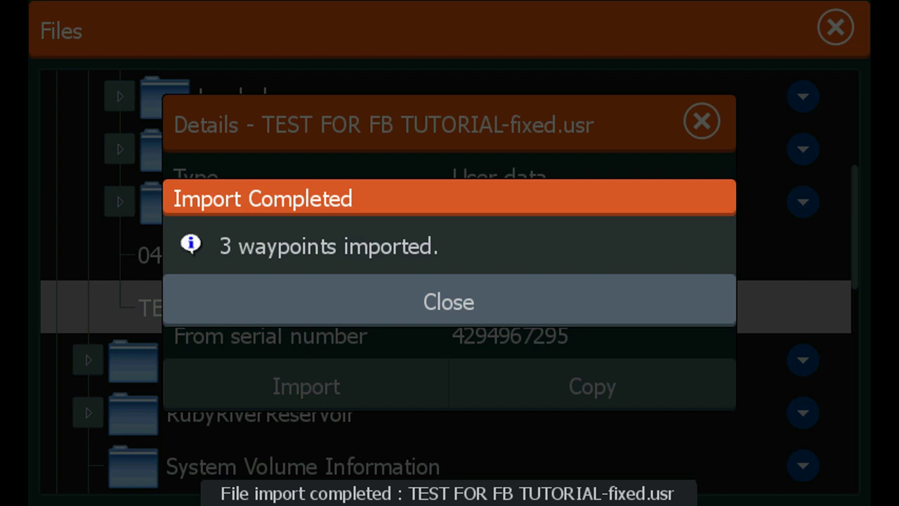